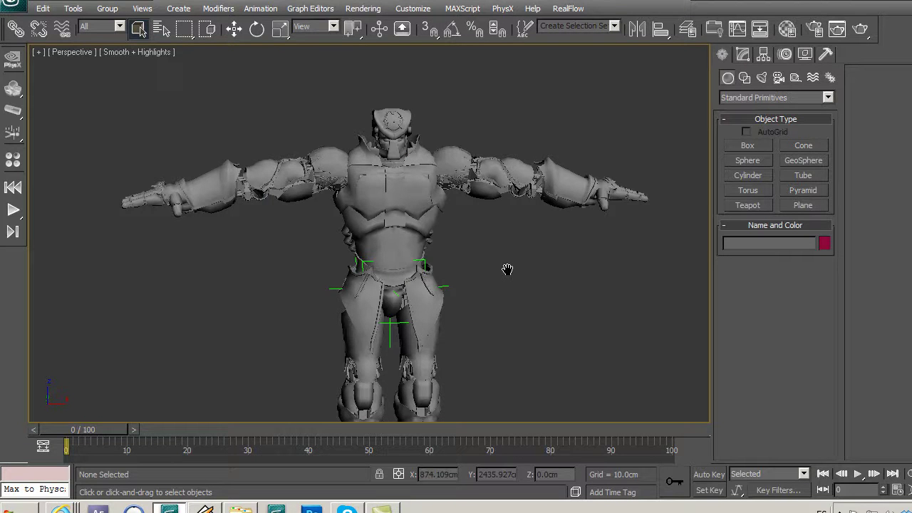
Pan, zoom and orbit the Perspective view to inspect the robot from several angles
{"action": "mouse_move", "coordinate": [507, 269]}
{"action": "middle_mouse_down"}
{"action": "mouse_move", "coordinate": [517, 249]}
{"action": "mouse_move", "coordinate": [491, 242]}
{"action": "mouse_move", "coordinate": [495, 250]}
{"action": "middle_mouse_up"}
{"action": "scroll", "coordinate": [495, 251], "scroll_direction": "down", "scroll_amount": 2}
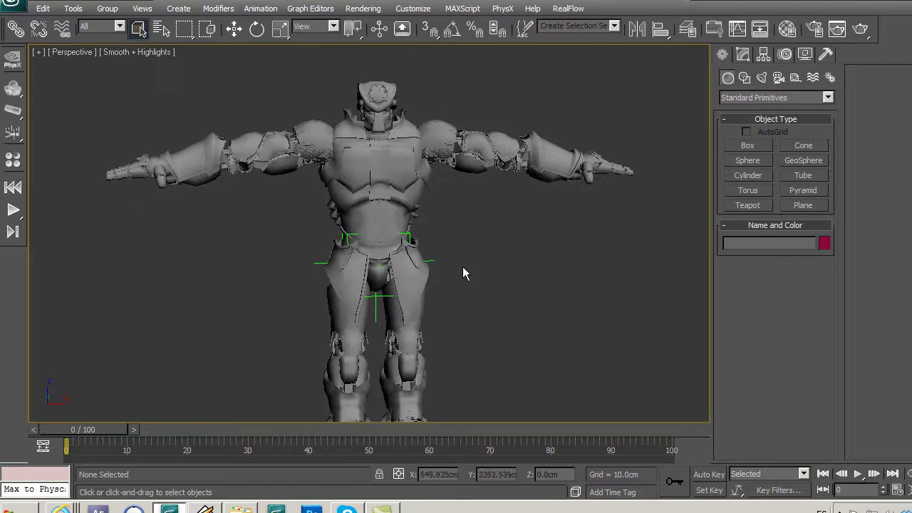
{"action": "mouse_move", "coordinate": [463, 274]}
{"action": "middle_mouse_down"}
{"action": "mouse_move", "coordinate": [469, 227]}
{"action": "mouse_move", "coordinate": [466, 265]}
{"action": "middle_mouse_up"}
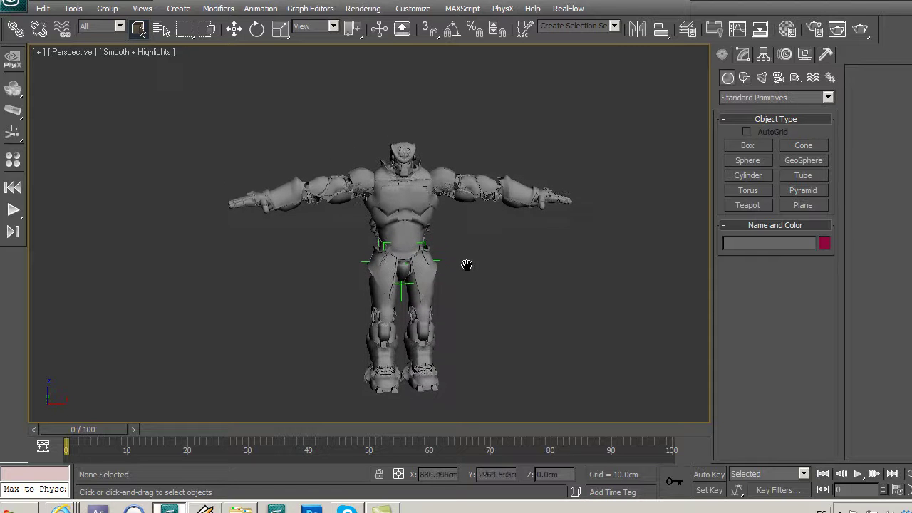
{"action": "mouse_move", "coordinate": [486, 306]}
{"action": "middle_mouse_down"}
{"action": "mouse_move", "coordinate": [502, 268]}
{"action": "mouse_move", "coordinate": [508, 283]}
{"action": "middle_mouse_up"}
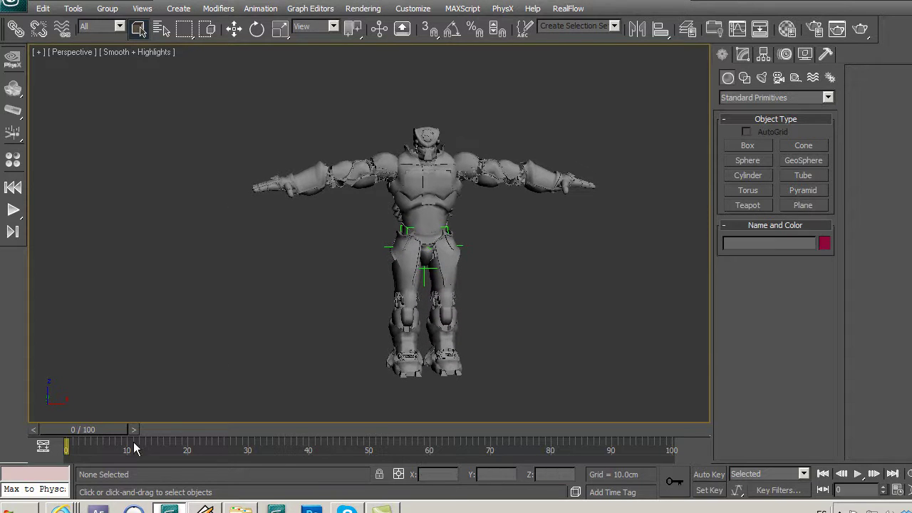
{"action": "middle_click_drag", "start_coordinate": [324, 283], "coordinate": [243, 315]}
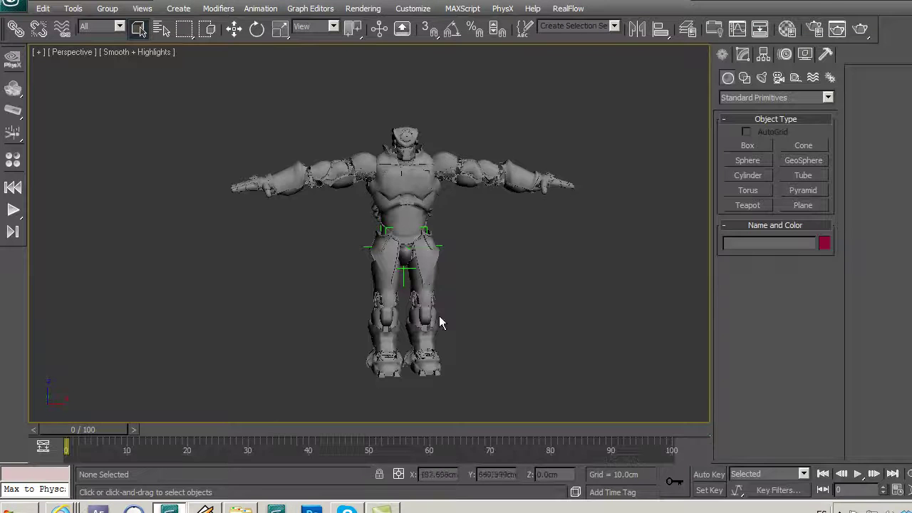
{"action": "mouse_move", "coordinate": [481, 299]}
{"action": "middle_mouse_down"}
{"action": "mouse_move", "coordinate": [474, 292]}
{"action": "mouse_move", "coordinate": [537, 290]}
{"action": "mouse_move", "coordinate": [492, 316]}
{"action": "middle_mouse_up"}
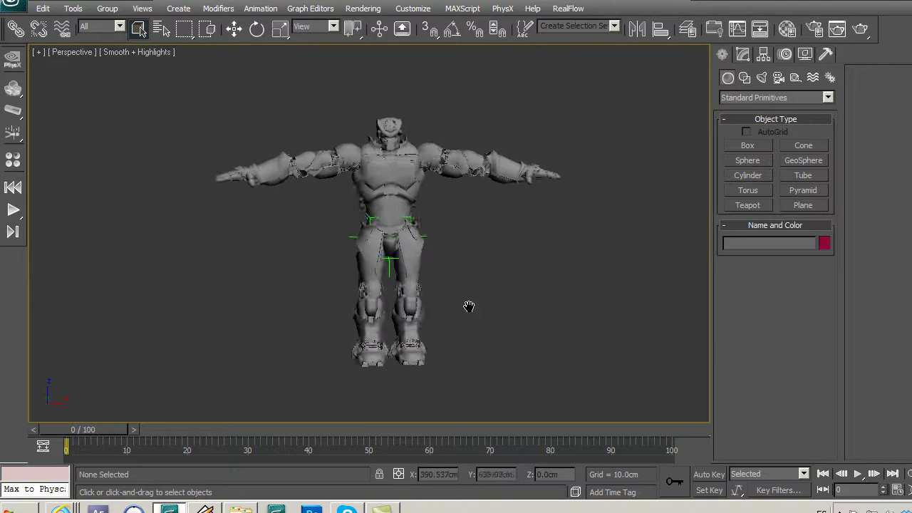
{"action": "scroll", "coordinate": [468, 305], "scroll_direction": "up", "scroll_amount": 3}
{"action": "mouse_move", "coordinate": [511, 247]}
{"action": "middle_mouse_down", "text": "alt"}
{"action": "mouse_move", "coordinate": [499, 264]}
{"action": "mouse_move", "coordinate": [503, 256]}
{"action": "mouse_move", "coordinate": [515, 301]}
{"action": "middle_mouse_up", "text": "alt"}
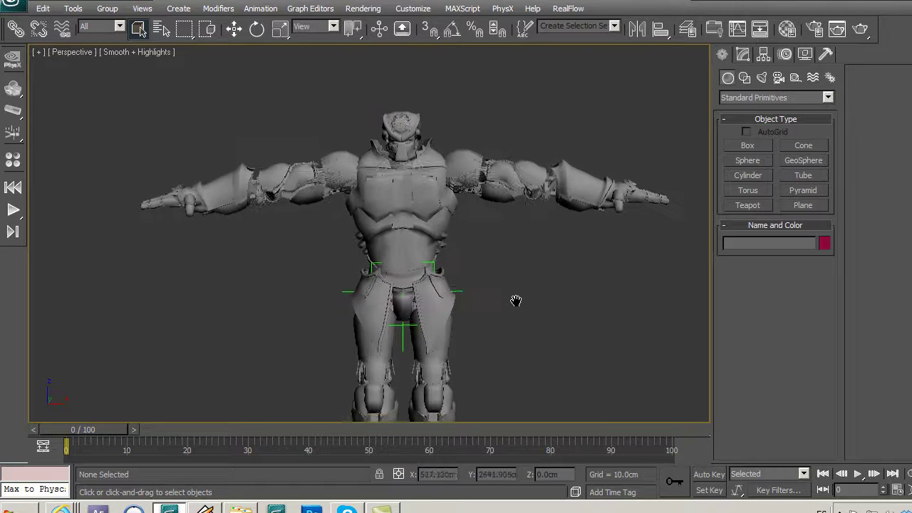
{"action": "scroll", "coordinate": [290, 260], "scroll_direction": "up", "scroll_amount": 2}
{"action": "middle_click_drag", "start_coordinate": [290, 262], "coordinate": [291, 266], "text": "alt"}
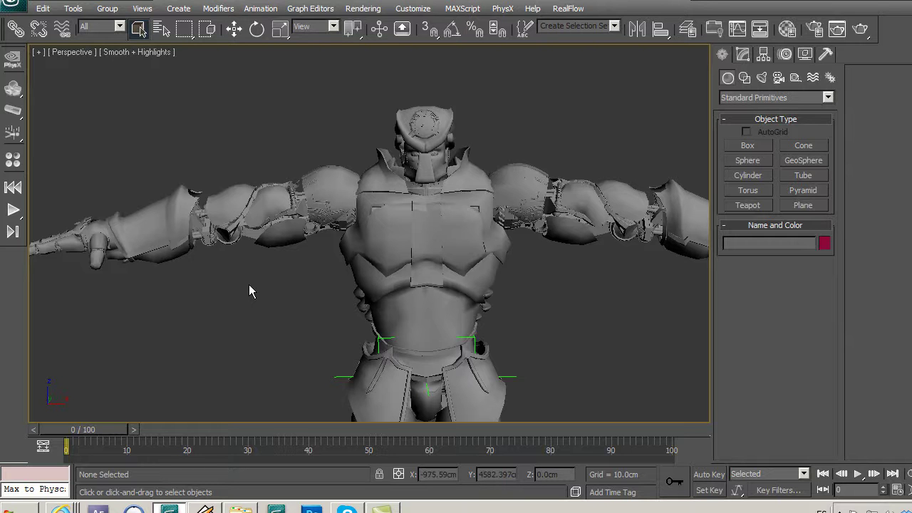
{"action": "mouse_move", "coordinate": [280, 283]}
{"action": "middle_mouse_down"}
{"action": "mouse_move", "coordinate": [301, 230]}
{"action": "mouse_move", "coordinate": [316, 270]}
{"action": "mouse_move", "coordinate": [305, 230]}
{"action": "mouse_move", "coordinate": [312, 258]}
{"action": "mouse_move", "coordinate": [432, 242]}
{"action": "mouse_move", "coordinate": [466, 280]}
{"action": "mouse_move", "coordinate": [523, 234]}
{"action": "mouse_move", "coordinate": [420, 246]}
{"action": "mouse_move", "coordinate": [570, 255]}
{"action": "mouse_move", "coordinate": [484, 242]}
{"action": "mouse_move", "coordinate": [357, 248]}
{"action": "middle_mouse_up"}
Orbit to a front view of both legs and zoom in until the lower legs and feet fill the view
{"action": "scroll", "coordinate": [485, 242], "scroll_direction": "down", "scroll_amount": 3}
{"action": "scroll", "coordinate": [476, 253], "scroll_direction": "up", "scroll_amount": 2}
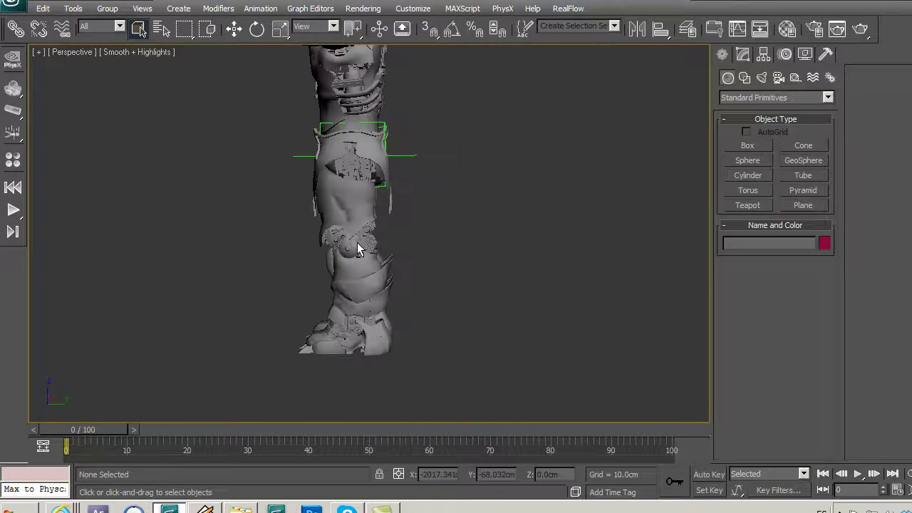
{"action": "middle_click_drag", "start_coordinate": [349, 342], "coordinate": [377, 283]}
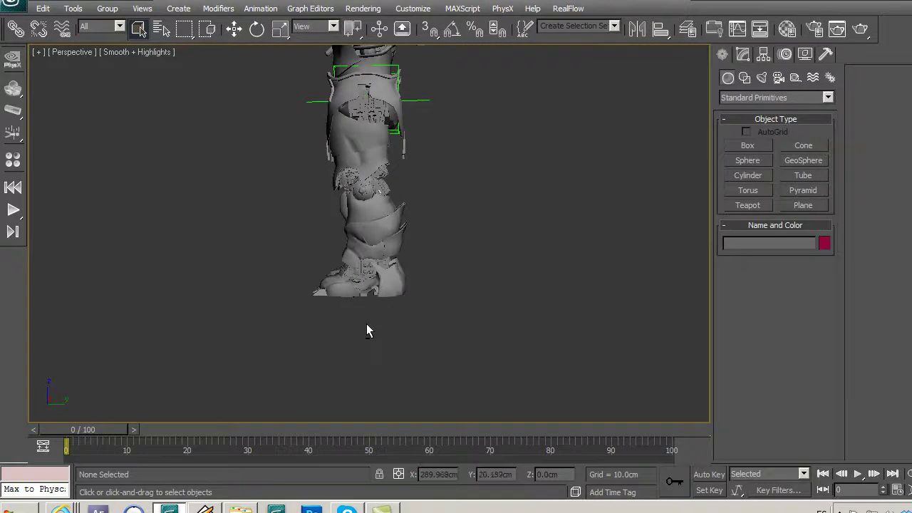
{"action": "middle_click_drag", "start_coordinate": [366, 330], "coordinate": [433, 325], "text": "alt"}
{"action": "scroll", "coordinate": [425, 316], "scroll_direction": "up", "scroll_amount": 2}
{"action": "scroll", "coordinate": [425, 316], "scroll_direction": "up", "scroll_amount": 1}
{"action": "mouse_move", "coordinate": [401, 269]}
{"action": "middle_mouse_down"}
{"action": "mouse_move", "coordinate": [486, 304]}
{"action": "mouse_move", "coordinate": [494, 283]}
{"action": "mouse_move", "coordinate": [497, 293]}
{"action": "middle_mouse_up"}
Turn on Edged Faces with F4 and select the leg groups pierna 03 and antierna1
{"action": "left_click", "coordinate": [410, 275]}
{"action": "key", "text": "F4"}
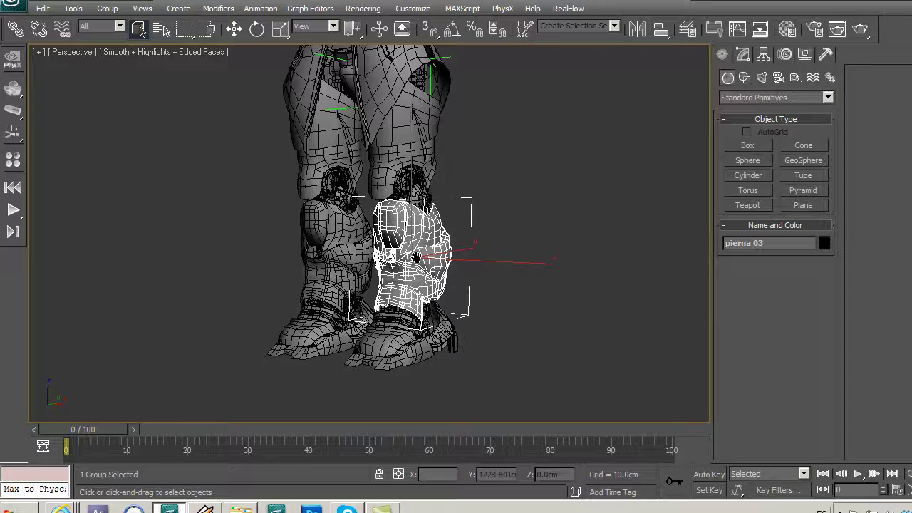
{"action": "middle_click_drag", "start_coordinate": [415, 256], "coordinate": [416, 321]}
{"action": "left_click", "coordinate": [385, 235]}
{"action": "mouse_move", "coordinate": [325, 218]}
{"action": "middle_mouse_down", "text": "alt"}
{"action": "mouse_move", "coordinate": [399, 235]}
{"action": "mouse_move", "coordinate": [420, 261]}
{"action": "middle_mouse_up", "text": "alt"}
{"action": "scroll", "coordinate": [420, 253], "scroll_direction": "up", "scroll_amount": 2}
Select the pelvis group pelviz, the chest piece pecho, the upper arm b1 and the forearm piece in turn
{"action": "left_click", "coordinate": [372, 227]}
{"action": "left_click", "coordinate": [380, 154]}
{"action": "scroll", "coordinate": [335, 214], "scroll_direction": "down", "scroll_amount": 3}
{"action": "mouse_move", "coordinate": [335, 213]}
{"action": "middle_mouse_down", "text": "alt"}
{"action": "mouse_move", "coordinate": [306, 249]}
{"action": "mouse_move", "coordinate": [290, 180]}
{"action": "middle_mouse_up", "text": "alt"}
{"action": "left_click", "coordinate": [289, 182]}
{"action": "middle_click_drag", "start_coordinate": [262, 234], "coordinate": [227, 160], "text": "alt"}
{"action": "left_click", "coordinate": [228, 160]}
{"action": "middle_click_drag", "start_coordinate": [307, 242], "coordinate": [149, 266], "text": "alt"}
Select arm group b06 and orbit to a three-quarter view of the robot
{"action": "left_click", "coordinate": [511, 186]}
{"action": "mouse_move", "coordinate": [629, 202]}
{"action": "middle_mouse_down", "text": "alt"}
{"action": "mouse_move", "coordinate": [462, 265]}
{"action": "mouse_move", "coordinate": [446, 179]}
{"action": "middle_mouse_up", "text": "alt"}
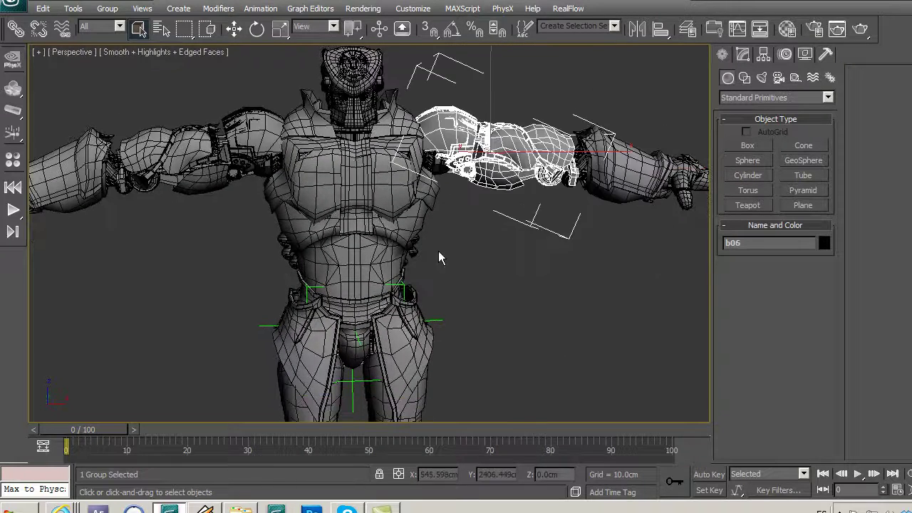
{"action": "middle_click_drag", "start_coordinate": [438, 251], "coordinate": [437, 218], "text": "alt"}
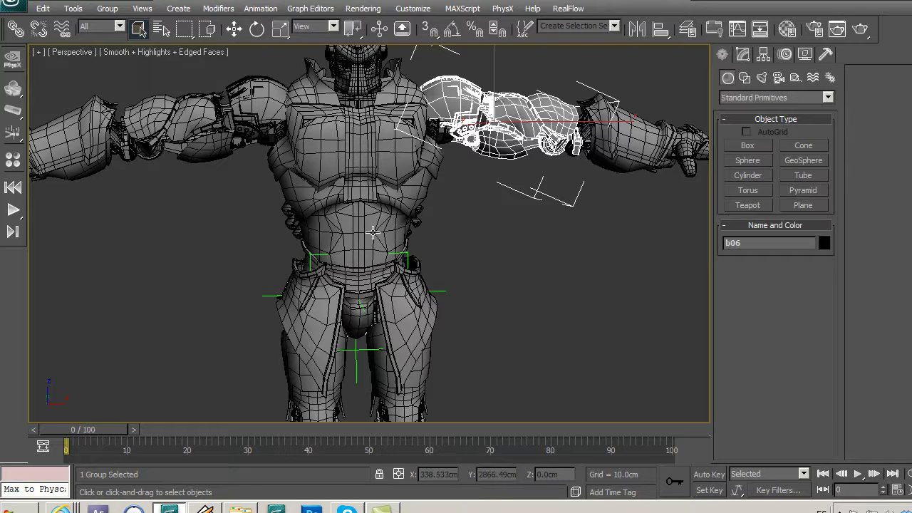
{"action": "middle_click_drag", "start_coordinate": [365, 188], "coordinate": [381, 260], "text": "alt"}
{"action": "mouse_move", "coordinate": [413, 233]}
{"action": "middle_mouse_down", "text": "alt"}
{"action": "mouse_move", "coordinate": [408, 217]}
{"action": "mouse_move", "coordinate": [435, 214]}
{"action": "mouse_move", "coordinate": [420, 219]}
{"action": "mouse_move", "coordinate": [475, 224]}
{"action": "mouse_move", "coordinate": [489, 240]}
{"action": "mouse_move", "coordinate": [453, 226]}
{"action": "mouse_move", "coordinate": [459, 291]}
{"action": "middle_mouse_up", "text": "alt"}
{"action": "left_click", "coordinate": [385, 137]}
{"action": "mouse_move", "coordinate": [421, 204]}
{"action": "middle_mouse_down"}
{"action": "mouse_move", "coordinate": [426, 229]}
{"action": "mouse_move", "coordinate": [417, 195]}
{"action": "mouse_move", "coordinate": [448, 230]}
{"action": "mouse_move", "coordinate": [399, 150]}
{"action": "mouse_move", "coordinate": [349, 100]}
{"action": "middle_mouse_up"}
{"action": "scroll", "coordinate": [426, 229], "scroll_direction": "up", "scroll_amount": 3}
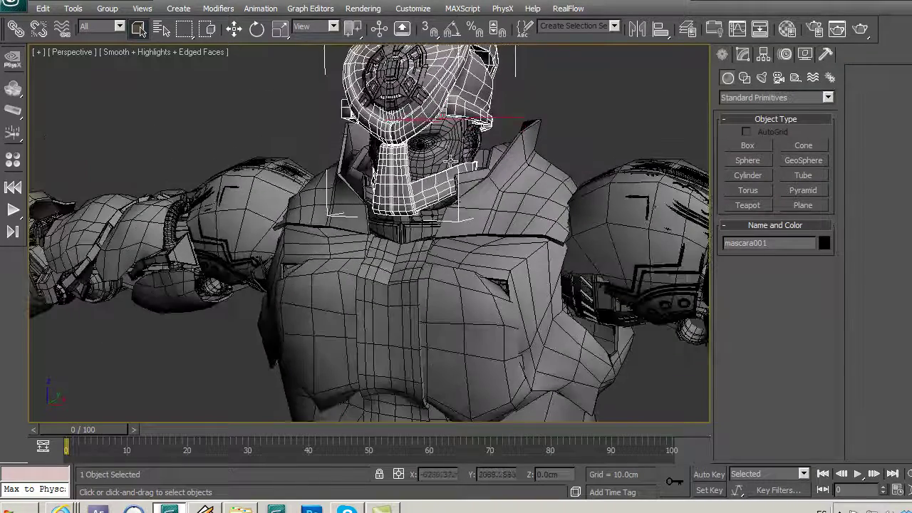
{"action": "left_click", "coordinate": [340, 89]}
{"action": "left_click", "coordinate": [234, 28]}
{"action": "middle_click_drag", "start_coordinate": [512, 207], "coordinate": [496, 242]}
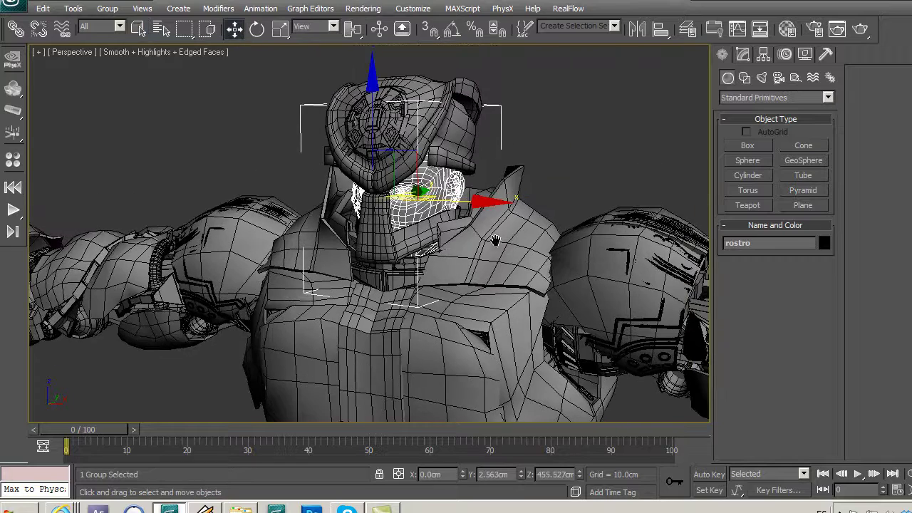
{"action": "mouse_move", "coordinate": [433, 172]}
{"action": "middle_mouse_down"}
{"action": "mouse_move", "coordinate": [492, 168]}
{"action": "mouse_move", "coordinate": [484, 159]}
{"action": "middle_mouse_up"}
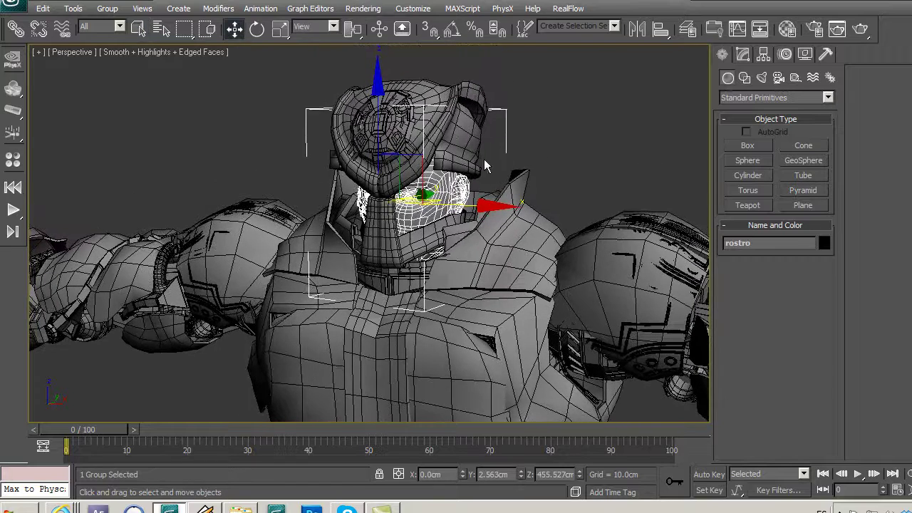
{"action": "left_click", "coordinate": [443, 131]}
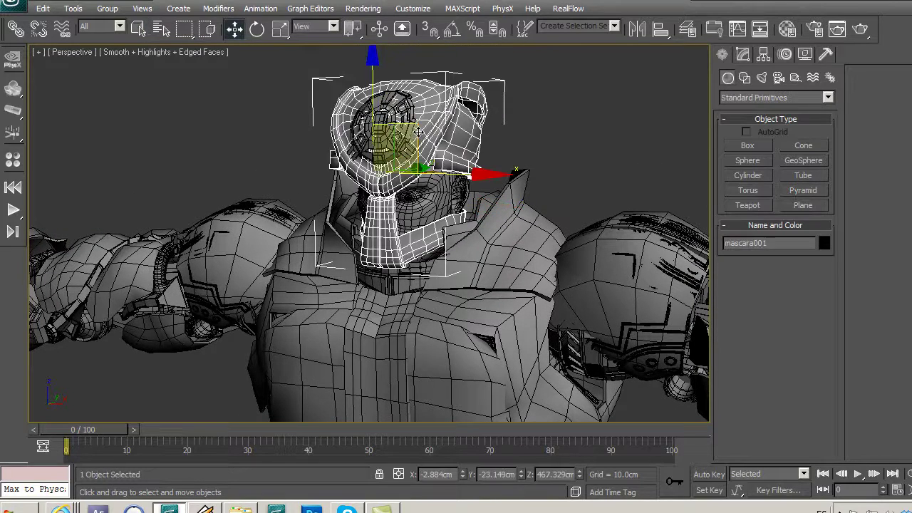
{"action": "left_click_drag", "start_coordinate": [413, 135], "coordinate": [378, 79]}
{"action": "key", "text": "ctrl+z"}
{"action": "left_click", "coordinate": [360, 122]}
{"action": "left_click_drag", "start_coordinate": [413, 72], "coordinate": [342, 54]}
{"action": "key", "text": "ctrl+z"}
{"action": "key", "text": "ctrl+z"}
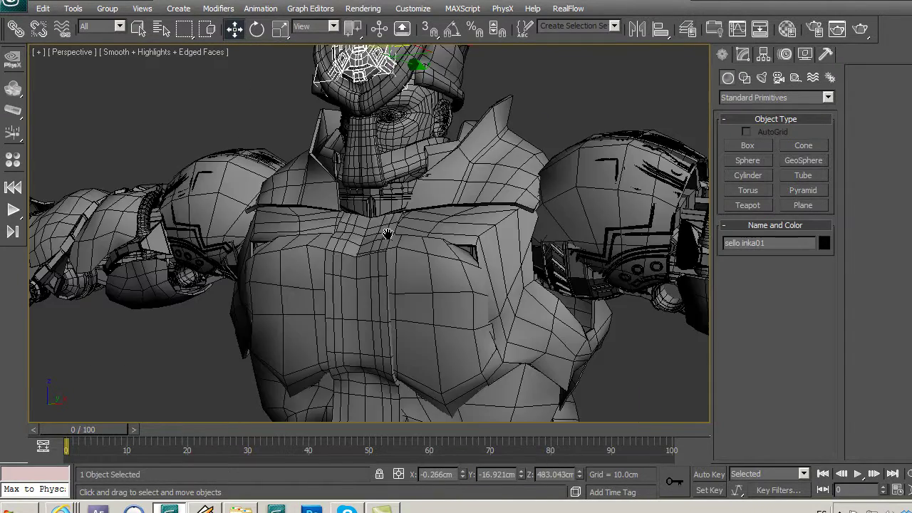
{"action": "key", "text": "shift+z"}
{"action": "key", "text": "shift+z"}
{"action": "key", "text": "shift+z"}
{"action": "mouse_move", "coordinate": [409, 308]}
{"action": "middle_mouse_down"}
{"action": "mouse_move", "coordinate": [383, 273]}
{"action": "mouse_move", "coordinate": [360, 298]}
{"action": "middle_mouse_up"}
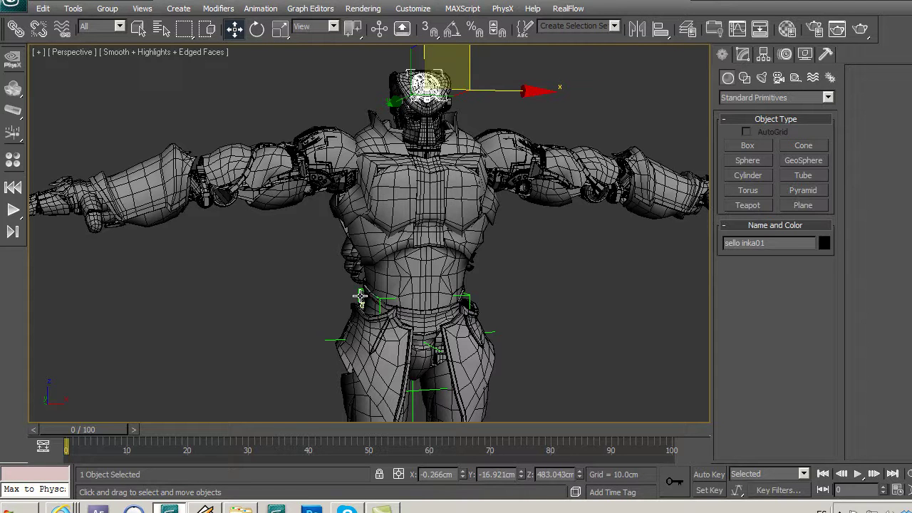
{"action": "mouse_move", "coordinate": [378, 218]}
{"action": "middle_mouse_down"}
{"action": "mouse_move", "coordinate": [391, 235]}
{"action": "mouse_move", "coordinate": [436, 221]}
{"action": "mouse_move", "coordinate": [421, 224]}
{"action": "middle_mouse_up"}
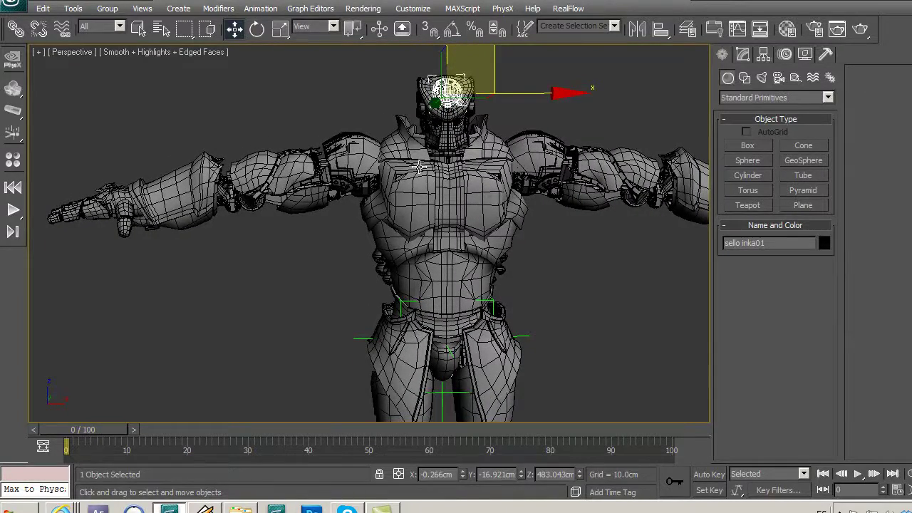
{"action": "mouse_move", "coordinate": [401, 247]}
{"action": "middle_mouse_down"}
{"action": "mouse_move", "coordinate": [375, 247]}
{"action": "mouse_move", "coordinate": [328, 165]}
{"action": "mouse_move", "coordinate": [393, 203]}
{"action": "middle_mouse_up"}
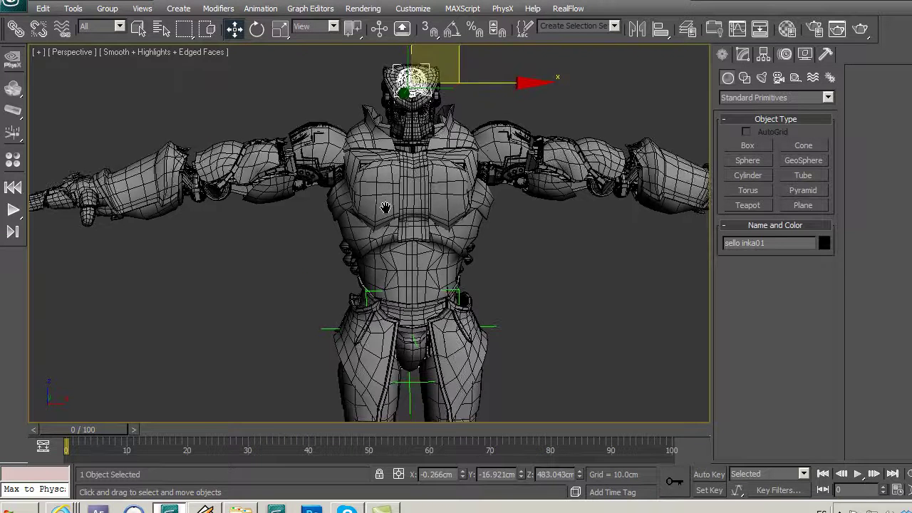
{"action": "scroll", "coordinate": [393, 203], "scroll_direction": "down", "scroll_amount": 4}
{"action": "mouse_move", "coordinate": [413, 242]}
{"action": "middle_mouse_down"}
{"action": "mouse_move", "coordinate": [409, 225]}
{"action": "mouse_move", "coordinate": [458, 220]}
{"action": "mouse_move", "coordinate": [496, 224]}
{"action": "mouse_move", "coordinate": [484, 223]}
{"action": "mouse_move", "coordinate": [494, 246]}
{"action": "middle_mouse_up"}
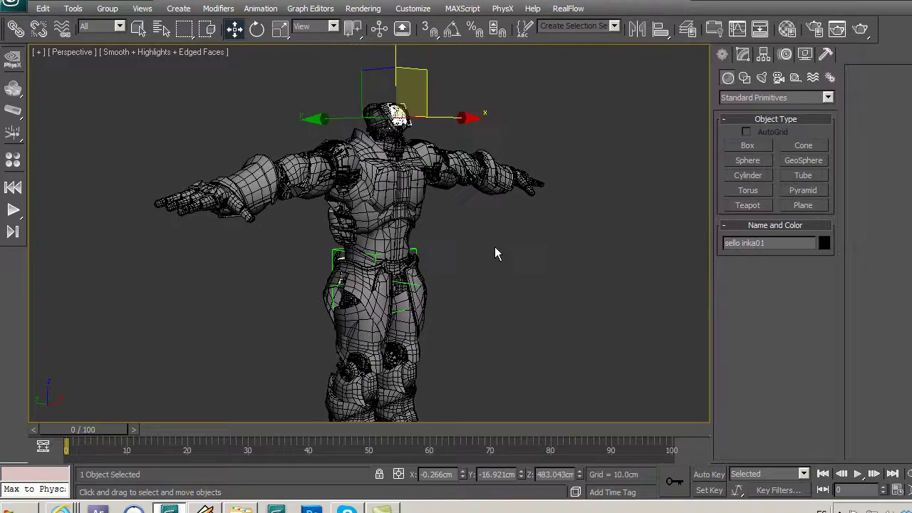
{"action": "left_click", "coordinate": [454, 292]}
{"action": "mouse_move", "coordinate": [454, 292]}
{"action": "middle_mouse_down", "text": "alt"}
{"action": "mouse_move", "coordinate": [470, 251]}
{"action": "mouse_move", "coordinate": [416, 241]}
{"action": "mouse_move", "coordinate": [432, 260]}
{"action": "mouse_move", "coordinate": [434, 228]}
{"action": "mouse_move", "coordinate": [469, 234]}
{"action": "mouse_move", "coordinate": [475, 257]}
{"action": "middle_mouse_up", "text": "alt"}
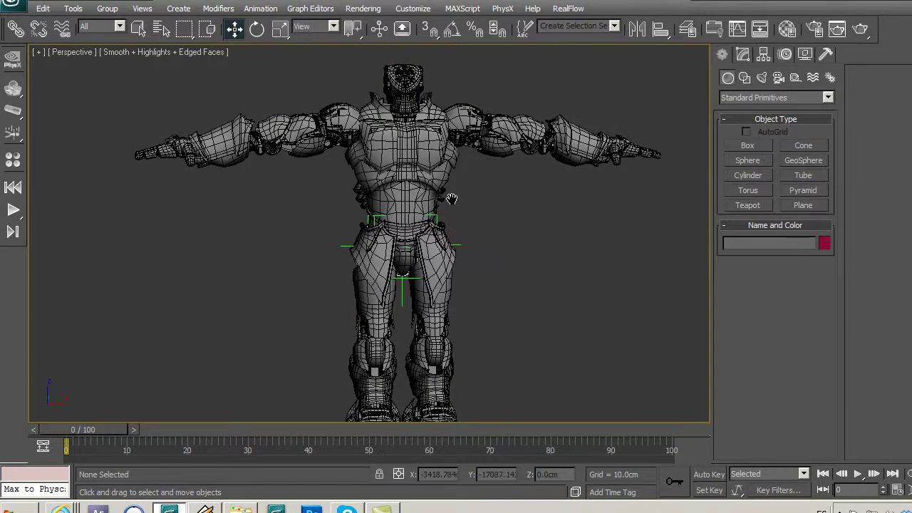
{"action": "middle_click_drag", "start_coordinate": [453, 203], "coordinate": [272, 206]}
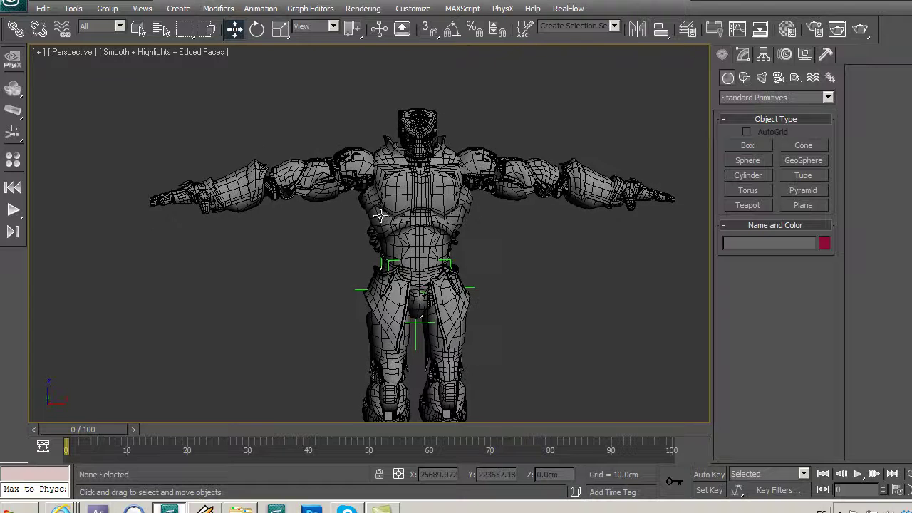
{"action": "scroll", "coordinate": [380, 216], "scroll_direction": "up", "scroll_amount": 3}
{"action": "scroll", "coordinate": [374, 213], "scroll_direction": "up", "scroll_amount": 2}
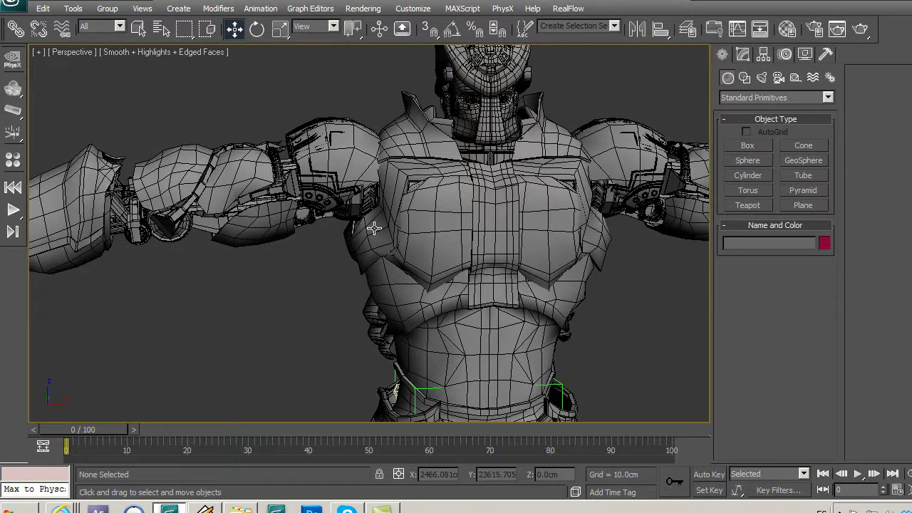
Maximize the Front viewport with Alt+W and zoom in toward the arm
{"action": "key", "text": "alt+w"}
{"action": "left_click", "coordinate": [461, 126]}
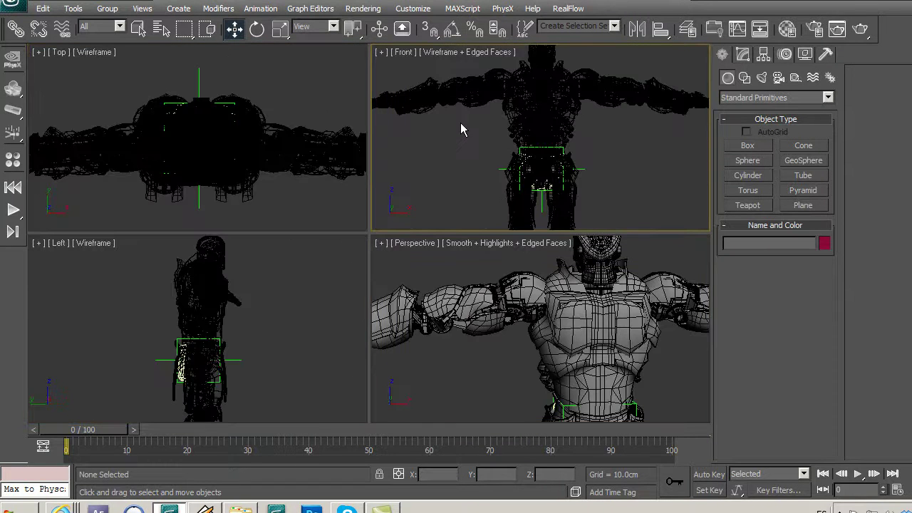
{"action": "key", "text": "alt+w"}
{"action": "scroll", "coordinate": [488, 240], "scroll_direction": "up", "scroll_amount": 2}
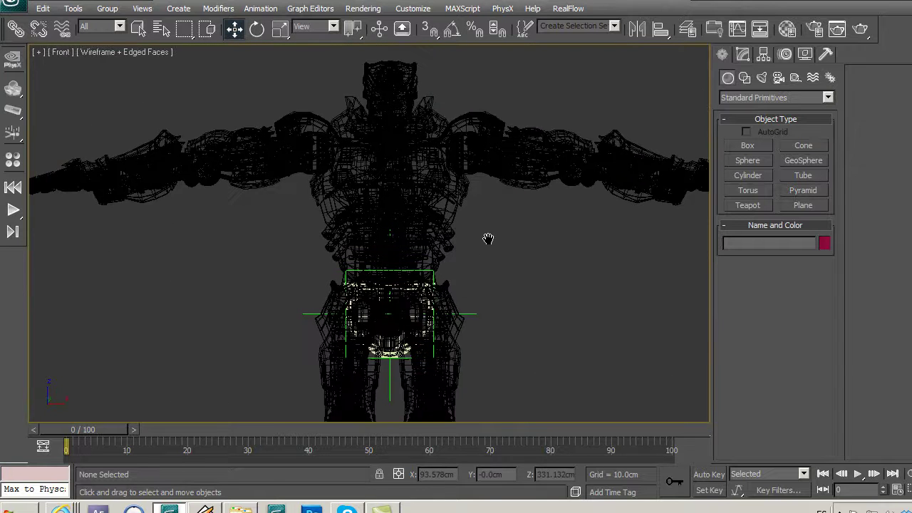
{"action": "scroll", "coordinate": [535, 275], "scroll_direction": "up", "scroll_amount": 2}
{"action": "scroll", "coordinate": [300, 184], "scroll_direction": "up", "scroll_amount": 2}
{"action": "middle_click_drag", "start_coordinate": [299, 185], "coordinate": [325, 226]}
Select the robot's left arm group, then deselect it and pan to frame the arm
{"action": "left_click", "coordinate": [325, 226]}
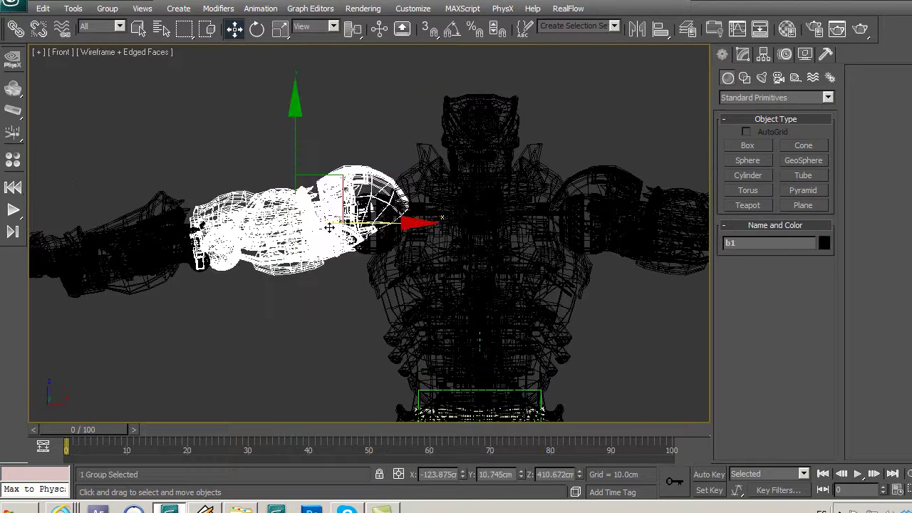
{"action": "mouse_move", "coordinate": [315, 316]}
{"action": "middle_mouse_down"}
{"action": "mouse_move", "coordinate": [342, 322]}
{"action": "mouse_move", "coordinate": [349, 301]}
{"action": "mouse_move", "coordinate": [342, 254]}
{"action": "mouse_move", "coordinate": [325, 282]}
{"action": "middle_mouse_up"}
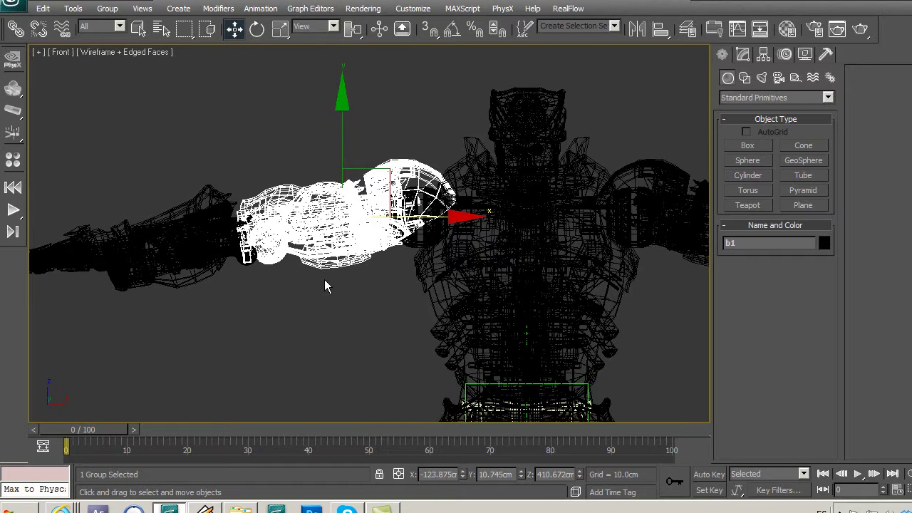
{"action": "left_click", "coordinate": [277, 100]}
{"action": "mouse_move", "coordinate": [490, 151]}
{"action": "middle_mouse_down"}
{"action": "mouse_move", "coordinate": [447, 150]}
{"action": "mouse_move", "coordinate": [461, 112]}
{"action": "middle_mouse_up"}
{"action": "middle_click_drag", "start_coordinate": [250, 176], "coordinate": [265, 195]}
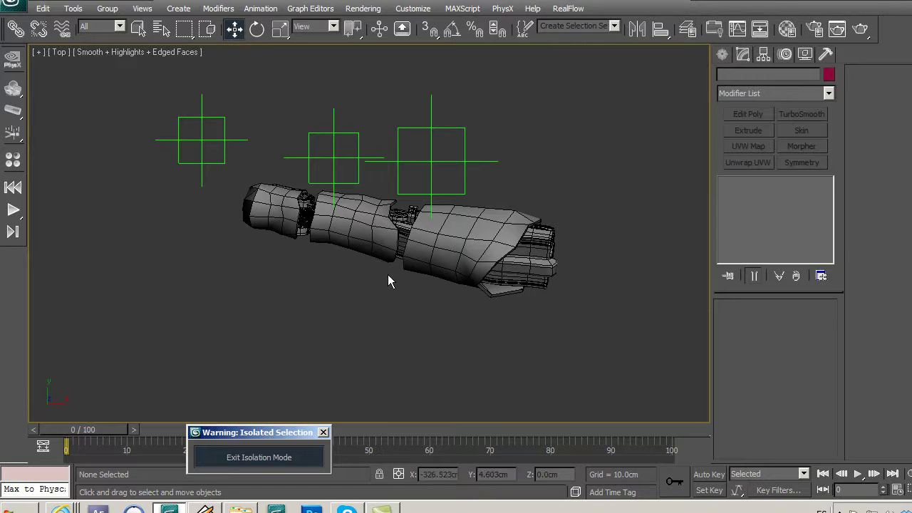
Move the rightmost point helper, Point12, slightly right above the forearm in the Top view
{"action": "middle_click_drag", "start_coordinate": [388, 274], "coordinate": [377, 271]}
{"action": "left_click", "coordinate": [413, 158]}
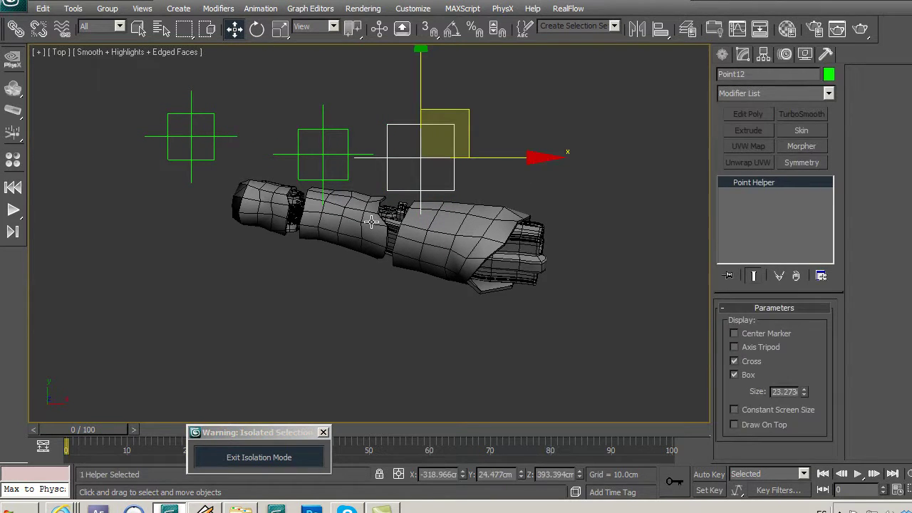
{"action": "middle_click_drag", "start_coordinate": [371, 221], "coordinate": [371, 233]}
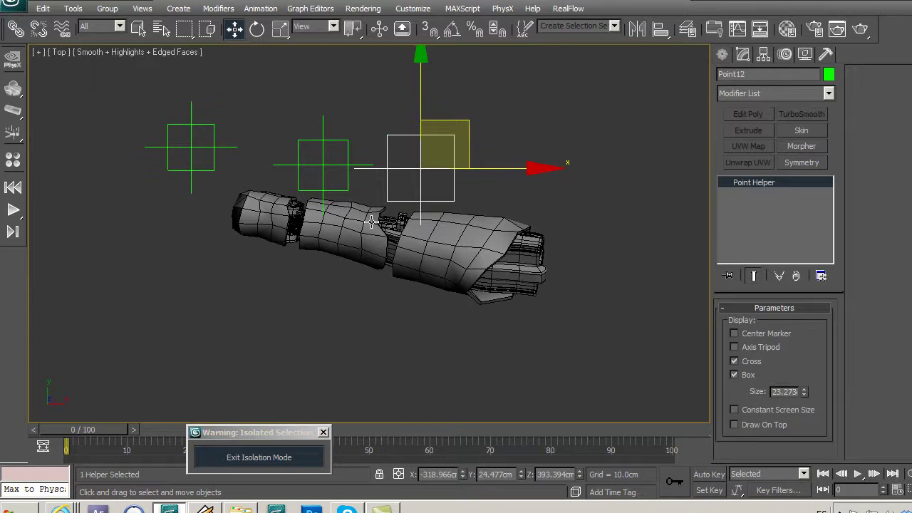
{"action": "middle_click_drag", "start_coordinate": [477, 217], "coordinate": [484, 228]}
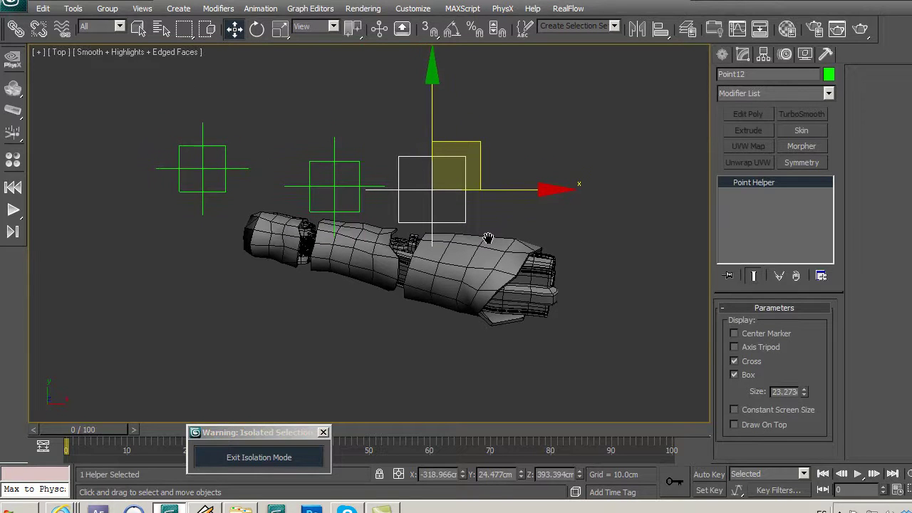
{"action": "scroll", "coordinate": [497, 208], "scroll_direction": "up", "scroll_amount": 2}
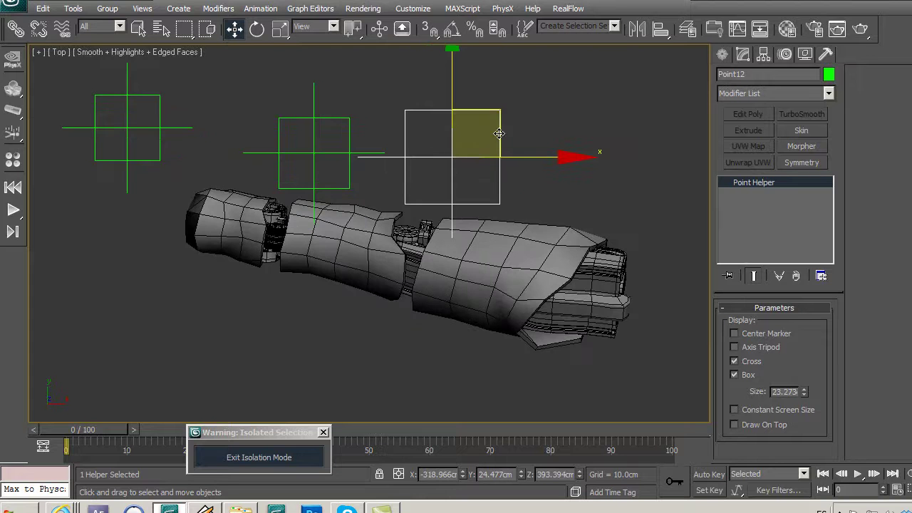
{"action": "left_click_drag", "start_coordinate": [499, 128], "coordinate": [554, 138]}
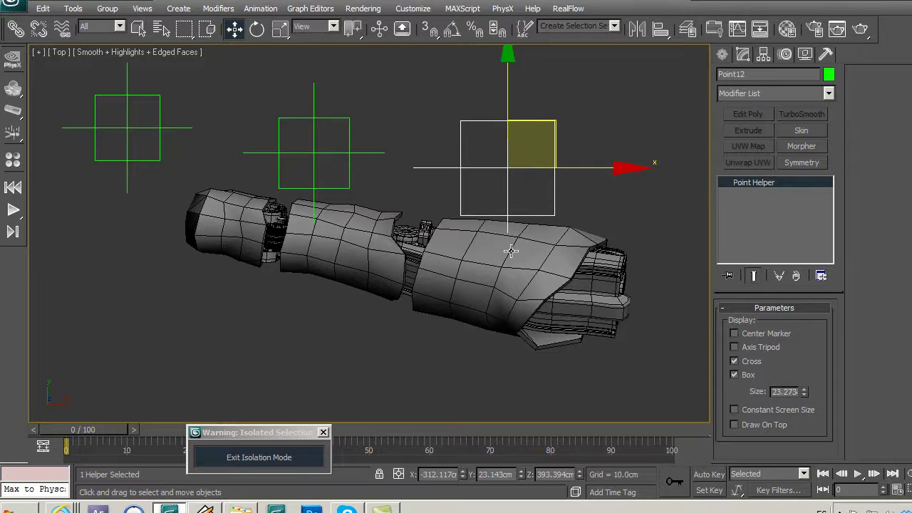
{"action": "middle_click_drag", "start_coordinate": [436, 229], "coordinate": [407, 226]}
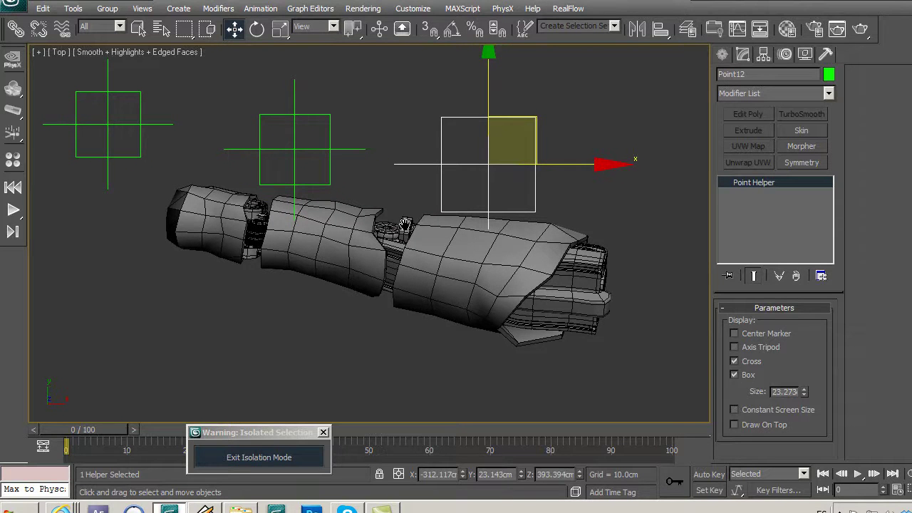